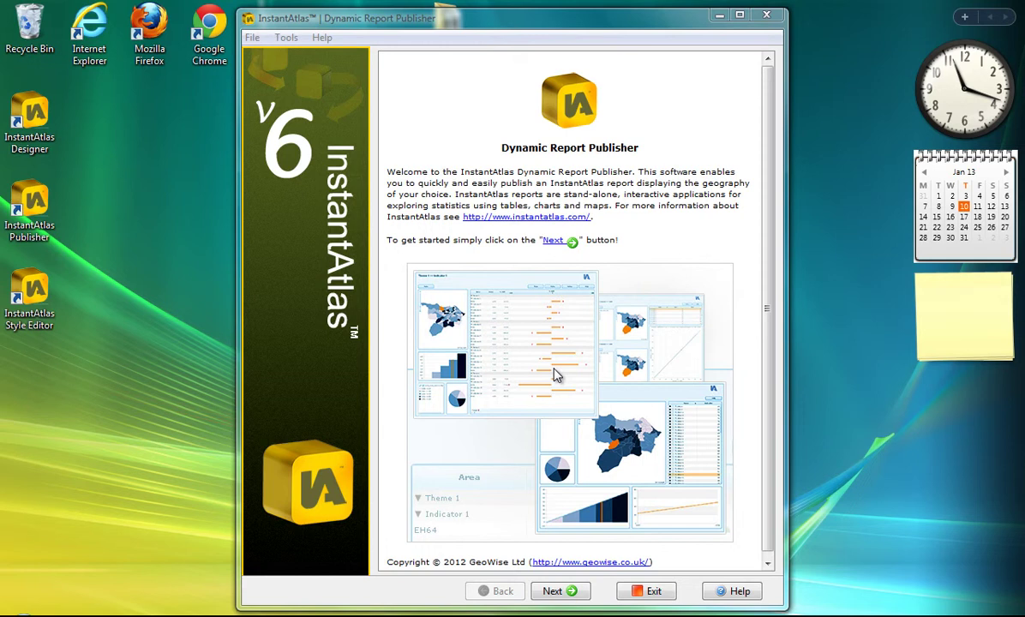
Pick Single Map (Flash Edition) v.6.6.1 as the report template.
click(558, 591)
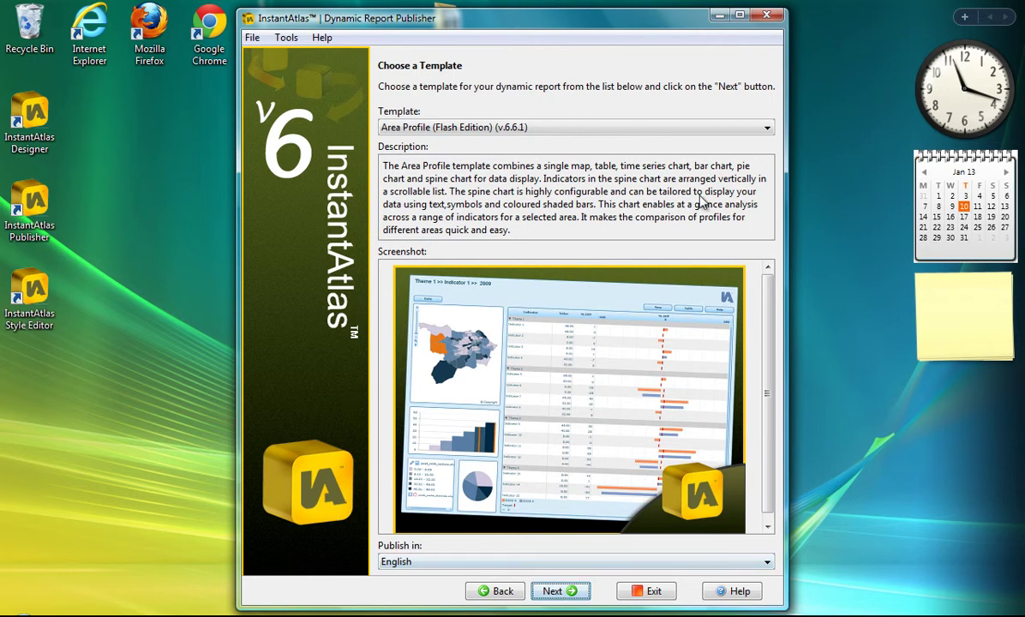
click(741, 131)
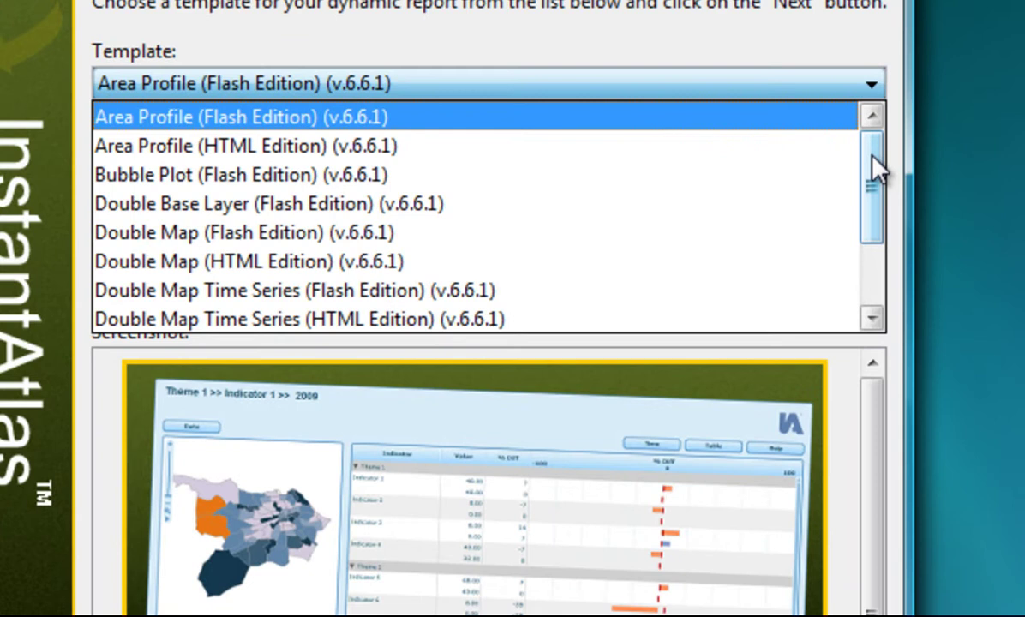
drag(859, 168, 874, 243)
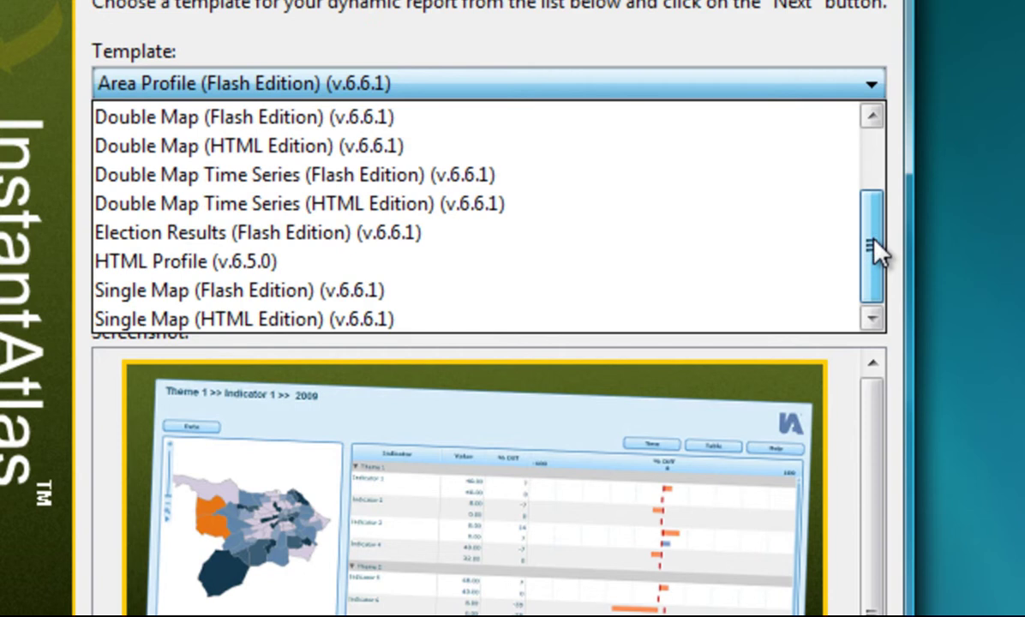
click(292, 284)
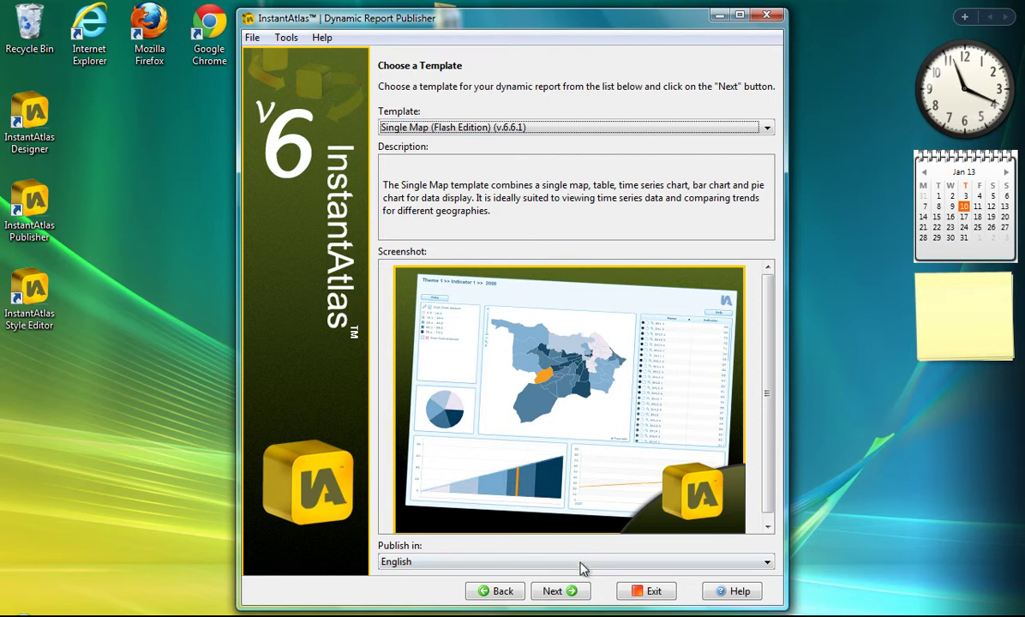
Use louisiana_parishes.shp as the base map, with CODES as code field and NAMES as name field.
click(580, 593)
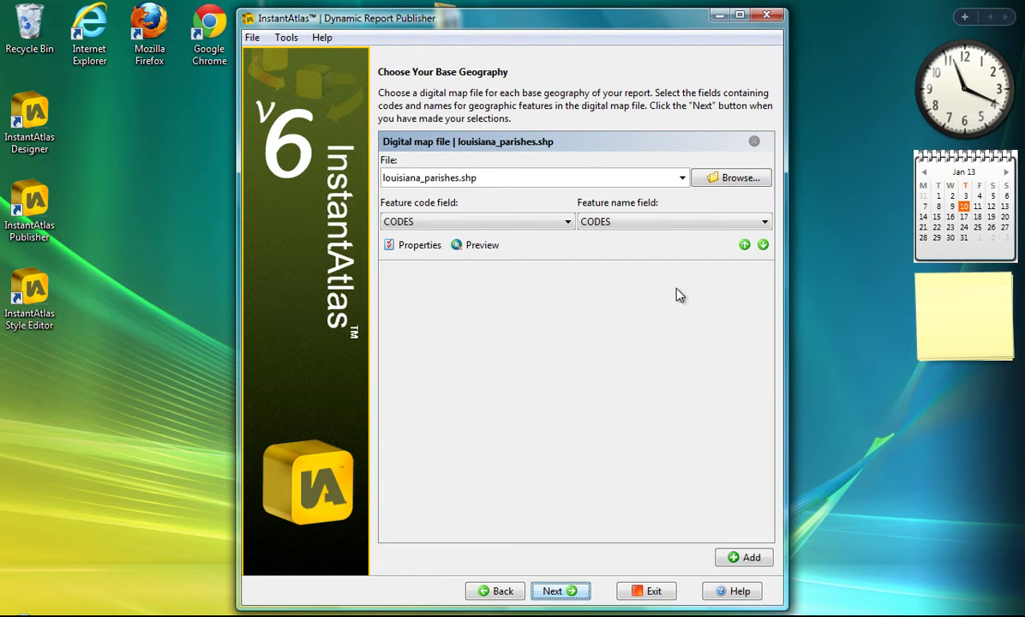
click(681, 177)
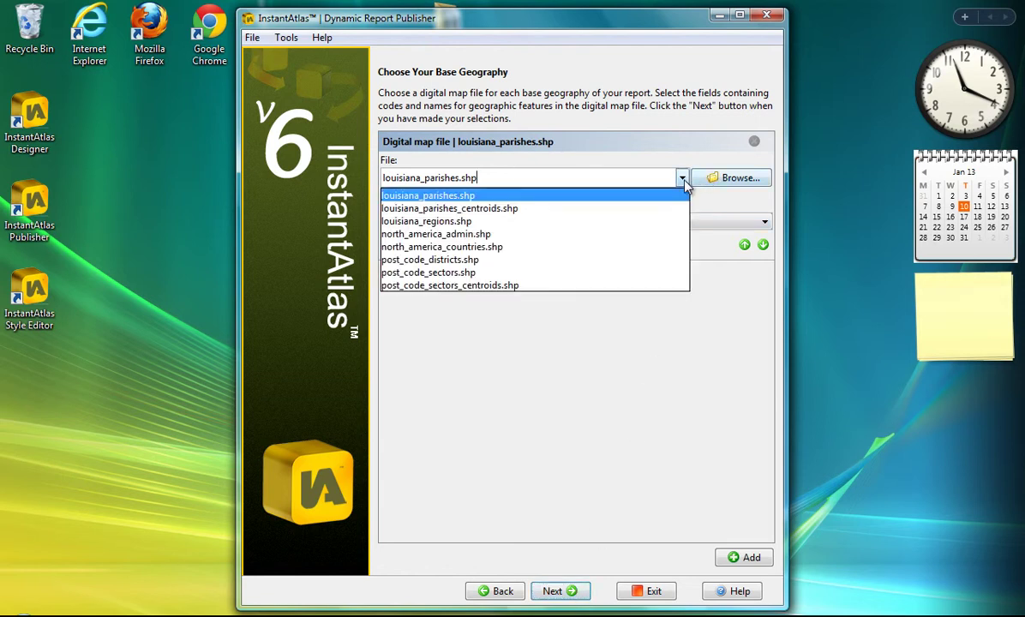
click(621, 197)
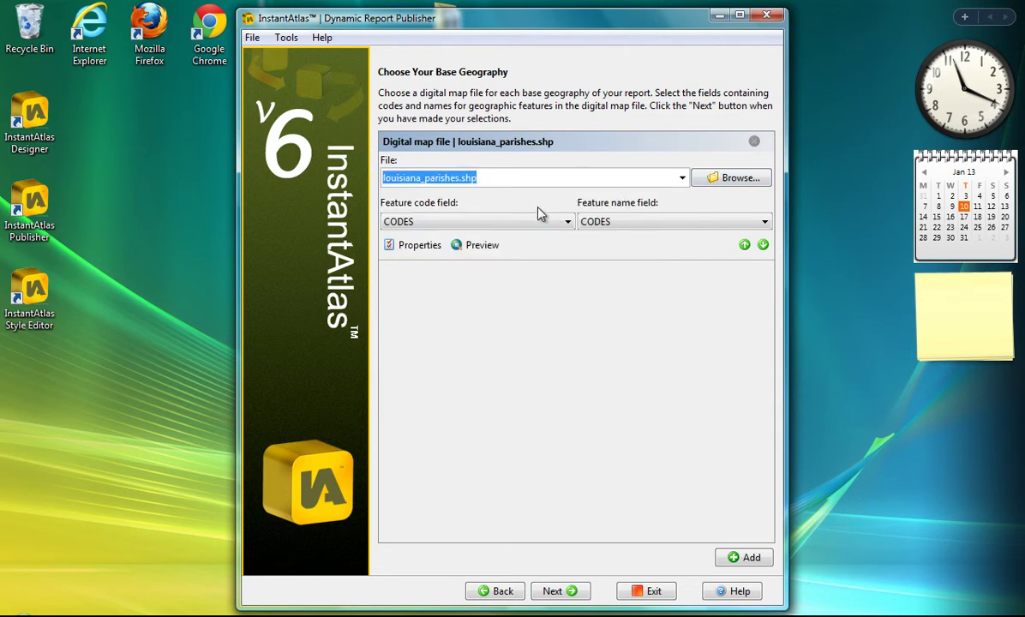
click(517, 221)
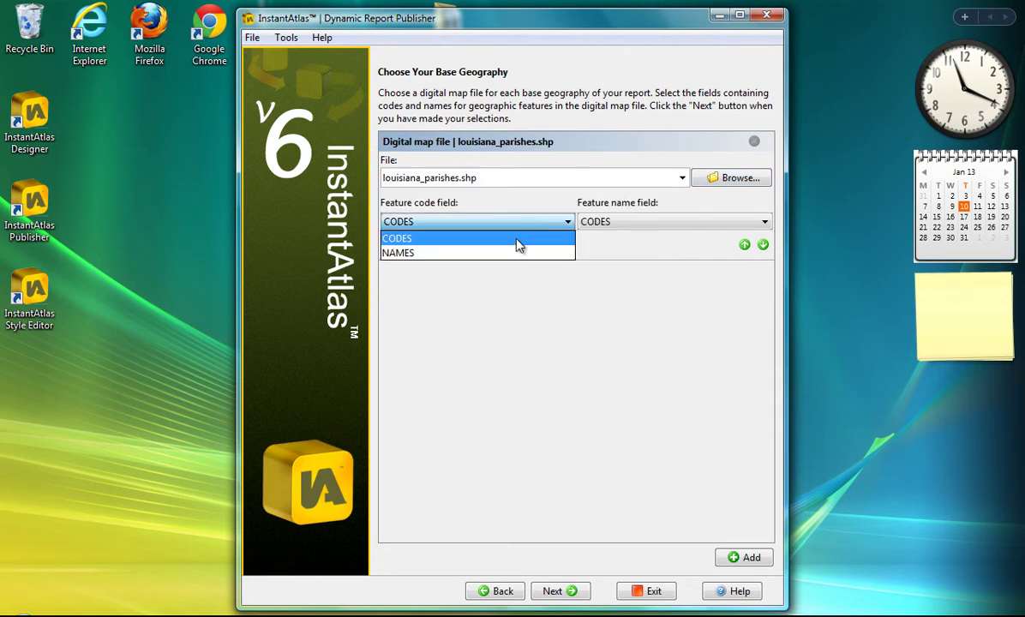
click(517, 239)
click(660, 221)
click(648, 254)
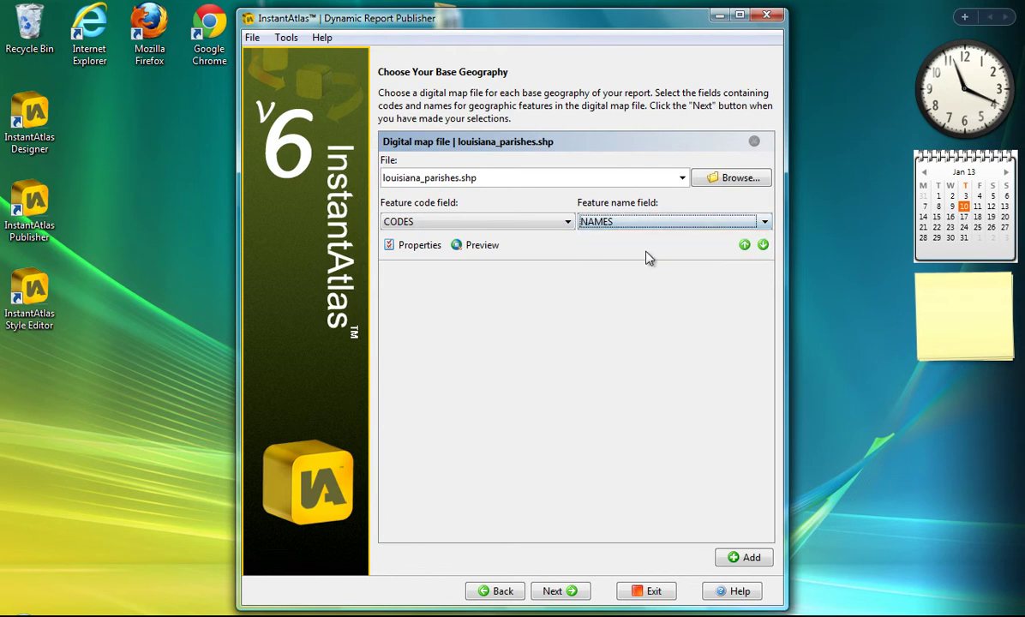
Rename the parishes layer to 'Louisiana Parishes' in its properties.
click(414, 251)
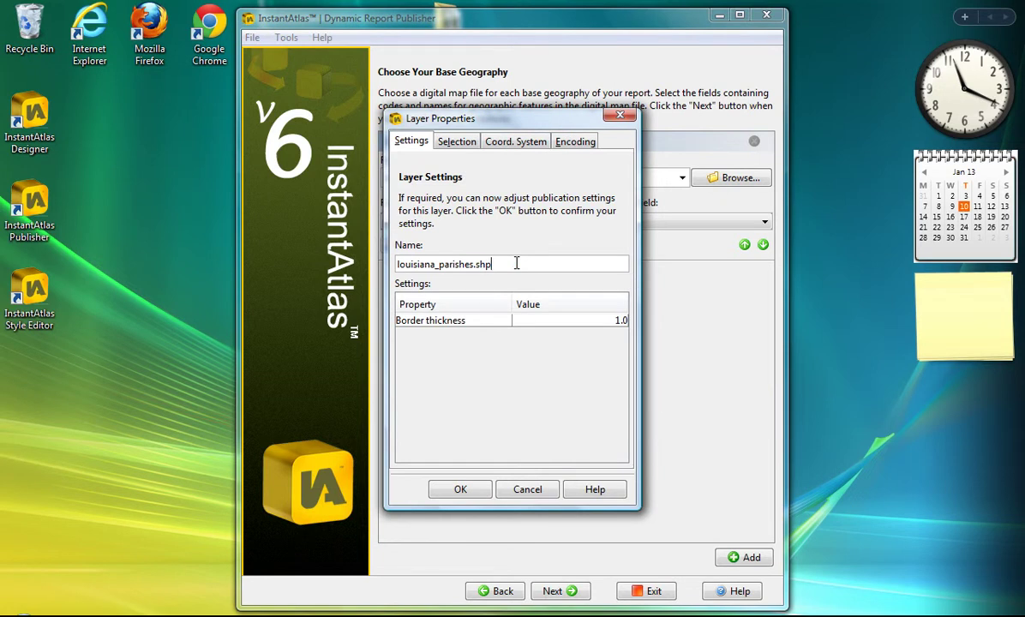
key(BackSpace)
key(BackSpace)
key(BackSpace)
key(BackSpace)
key(Left)
key(Left)
key(Left)
key(Left)
key(Left)
key(Left)
key(Left)
key(BackSpace)
key(BackSpace)
text(P)
key(Left)
key(Left)
key(Left)
key(Left)
key(Left)
key(Left)
key(Left)
key(Left)
key(Left)
key(Left)
key(Left)
key(Delete)
text(L)
click(462, 490)
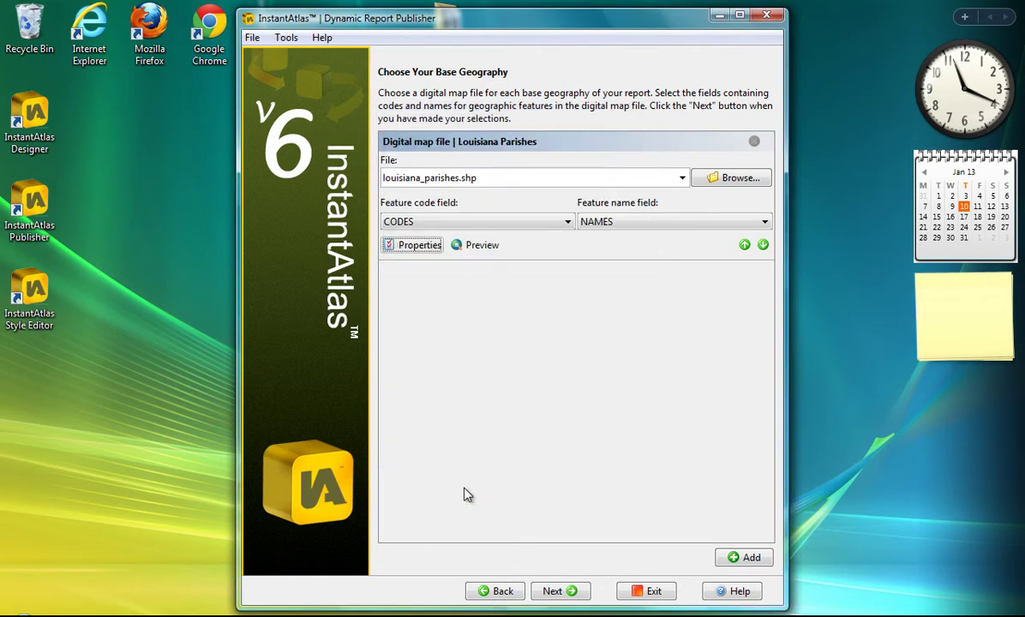
Keep 'Create a demo data file' selected as the report's data source.
click(560, 592)
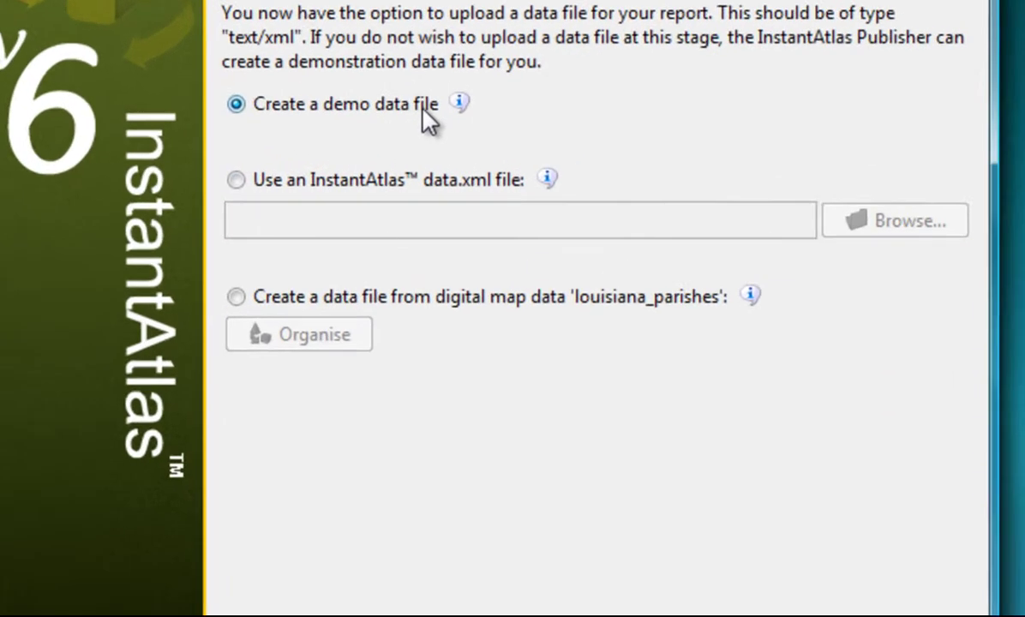
click(485, 142)
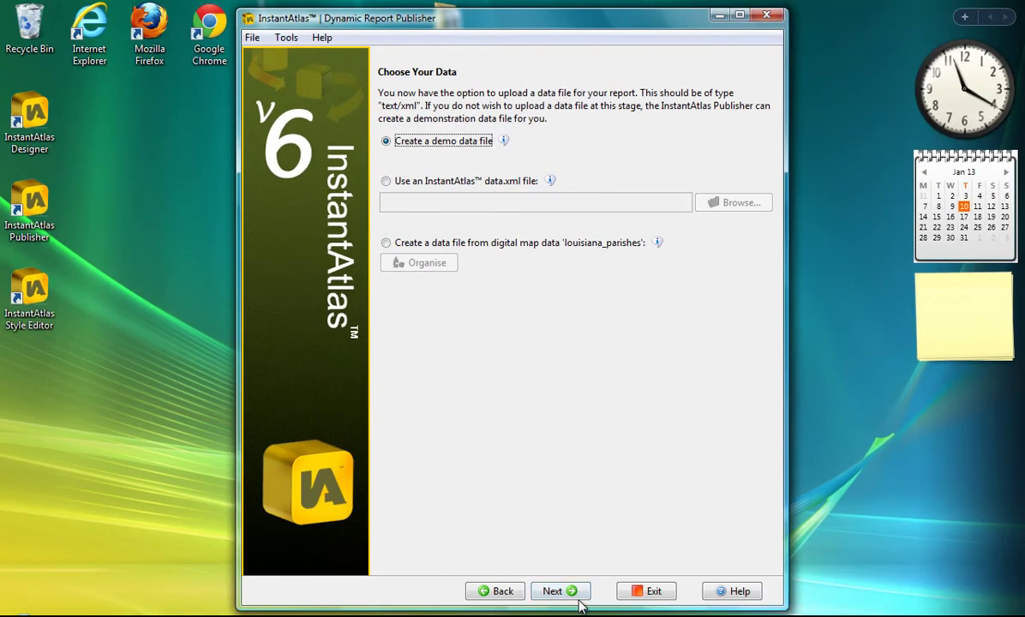
Add louisiana_regions.shp as a contextual map file with CODES and NAMES fields.
click(571, 591)
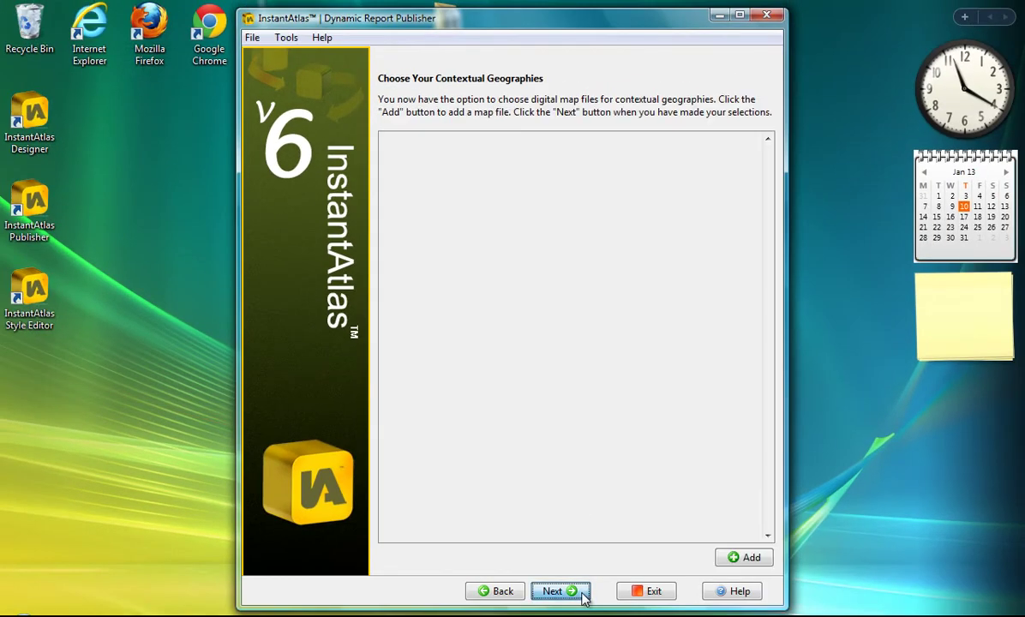
click(753, 561)
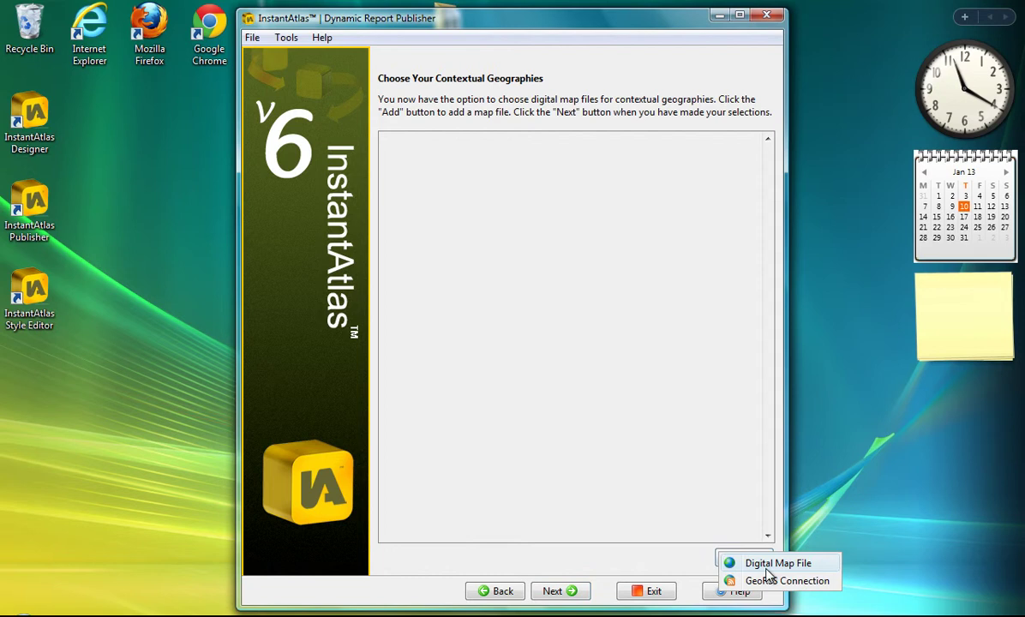
click(763, 563)
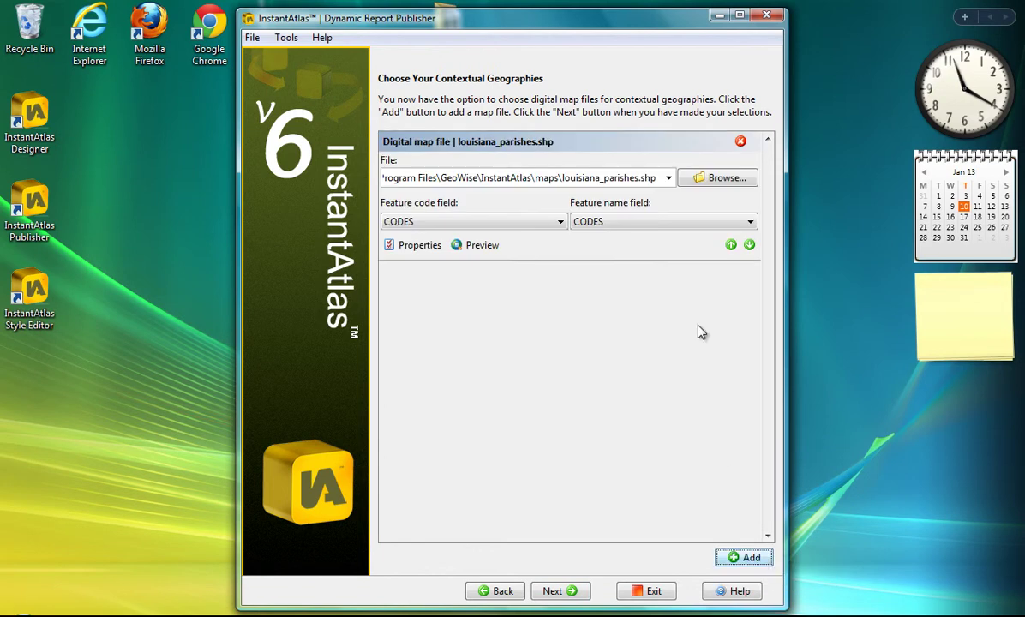
click(668, 178)
click(469, 234)
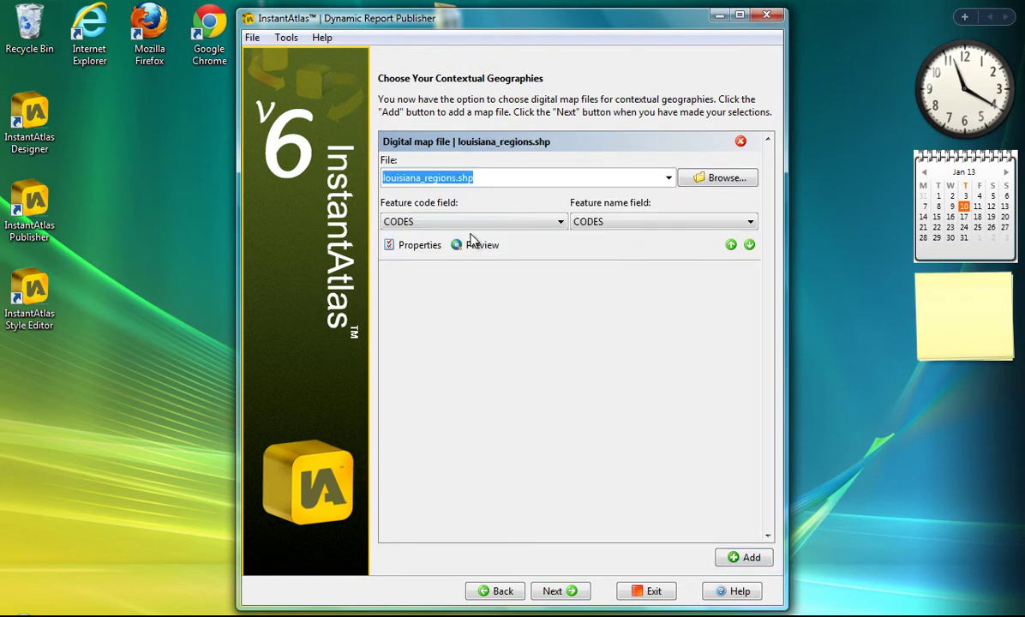
click(501, 221)
click(511, 241)
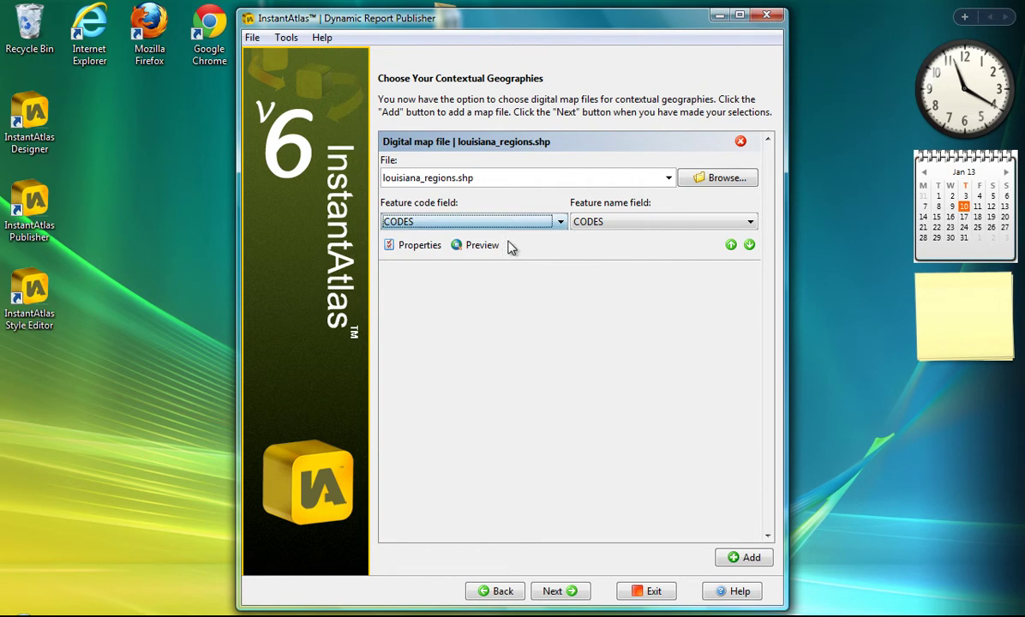
click(630, 225)
click(614, 253)
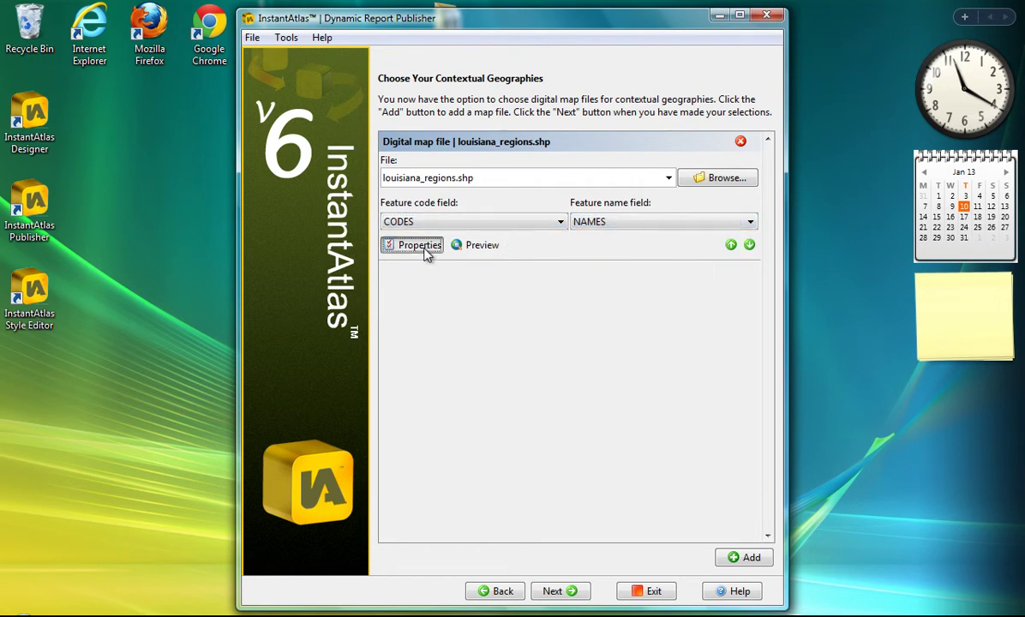
Rename the regions layer to 'Louisiana Regions' in its properties.
click(419, 245)
click(508, 254)
key(BackSpace)
key(BackSpace)
key(BackSpace)
key(BackSpace)
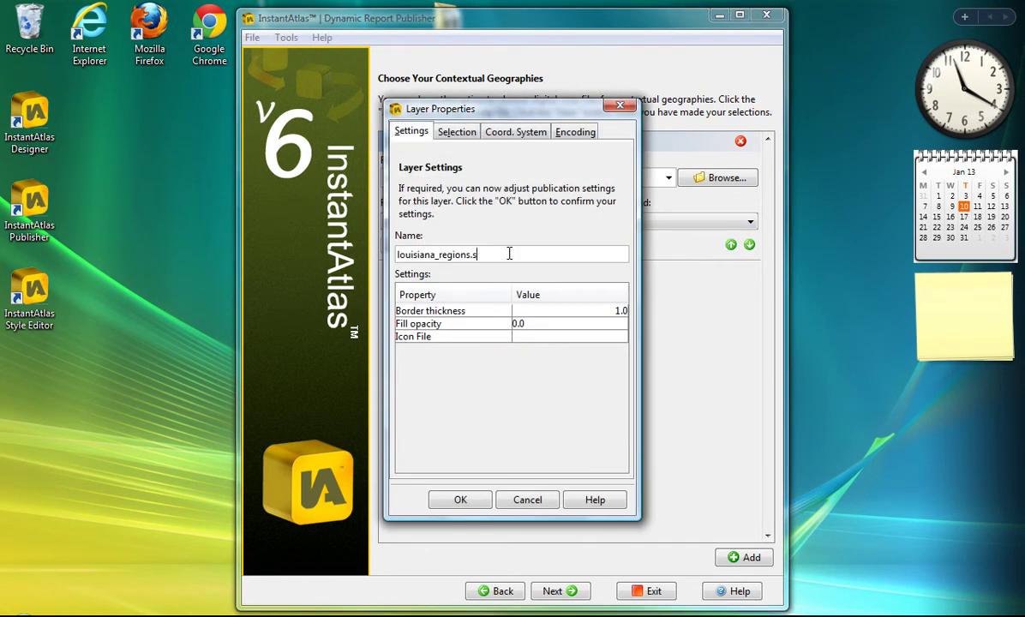
key(Left)
key(Left)
key(Left)
key(Left)
key(Left)
key(Left)
key(BackSpace)
key(BackSpace)
text(R)
key(Left)
key(Left)
key(Home)
key(Delete)
text(L)
click(467, 501)
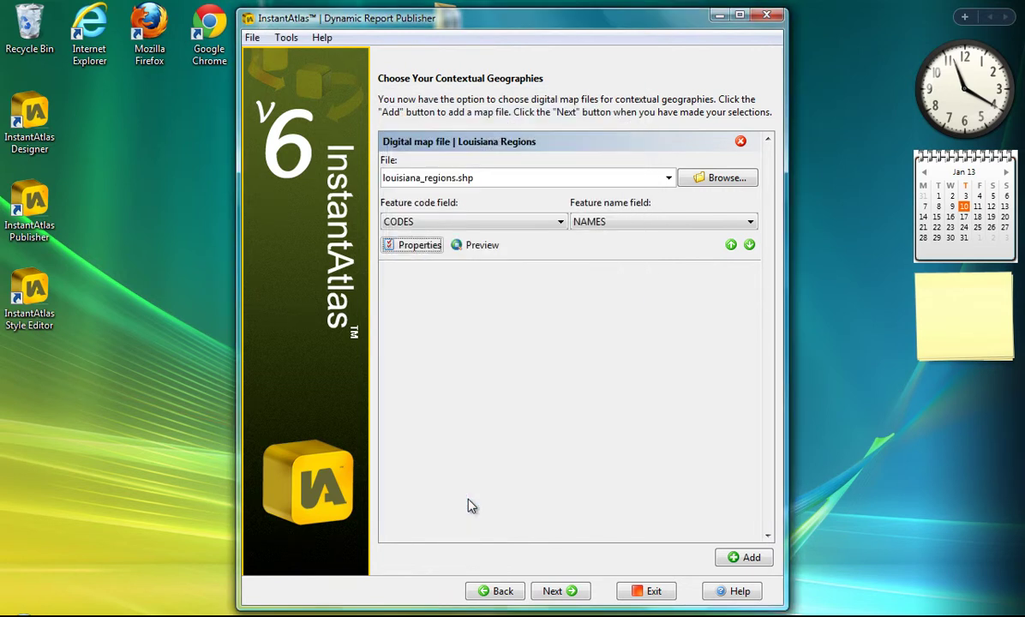
Add an ArcGIS Server/ArcGIS Online Connection background layer.
click(582, 594)
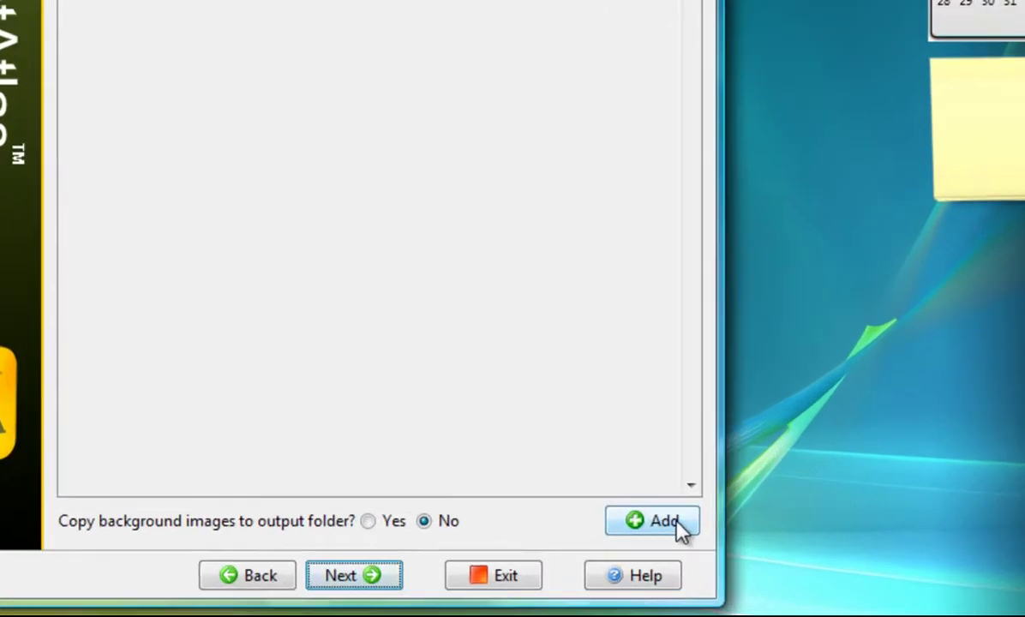
click(742, 557)
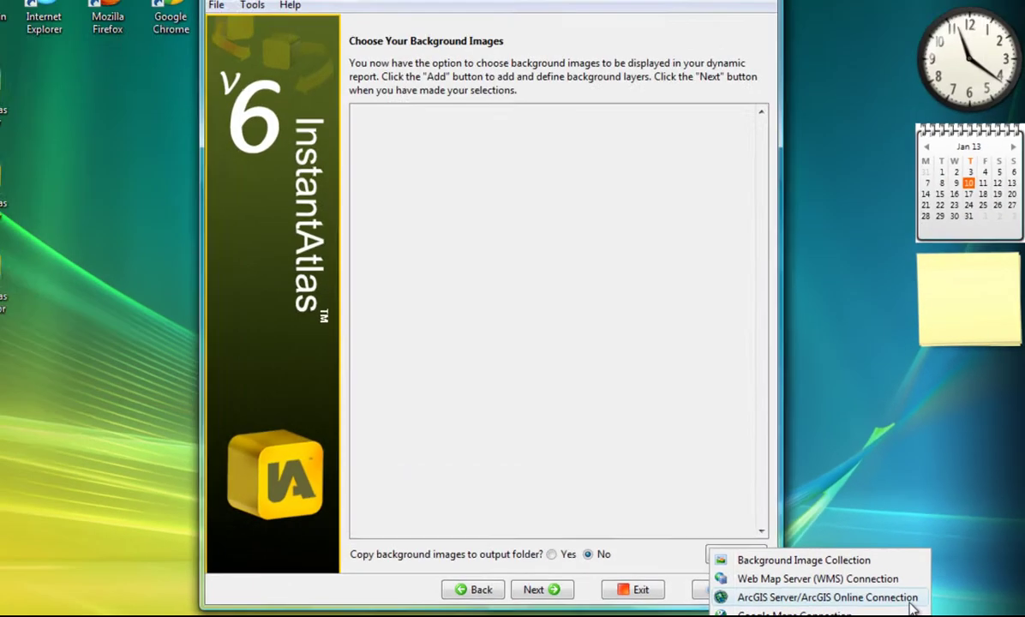
click(921, 593)
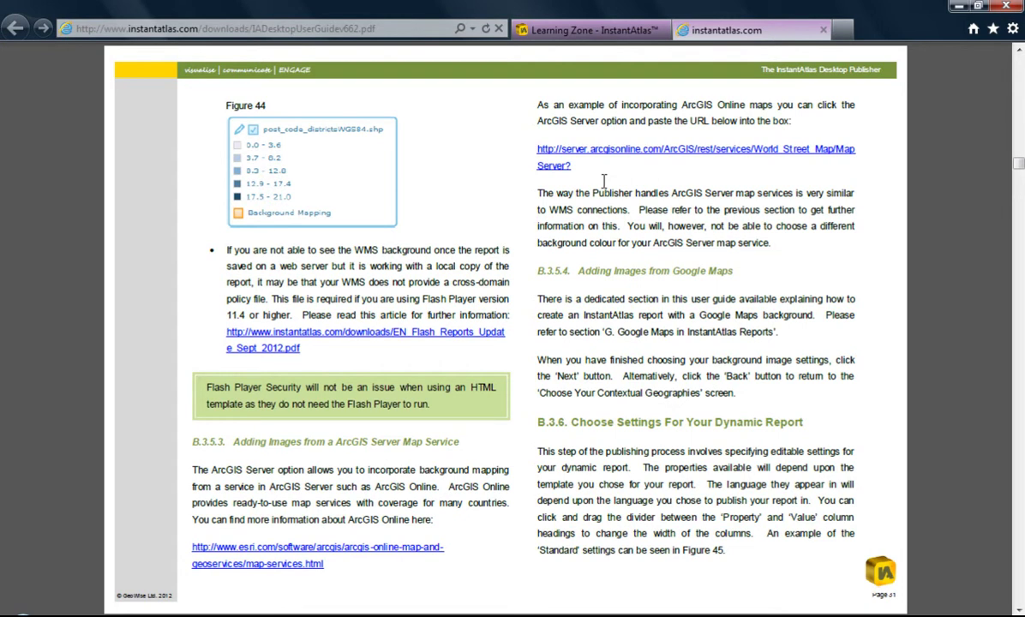
Select the World_Street_Map MapServer example URL in the user guide PDF.
drag(533, 148, 577, 170)
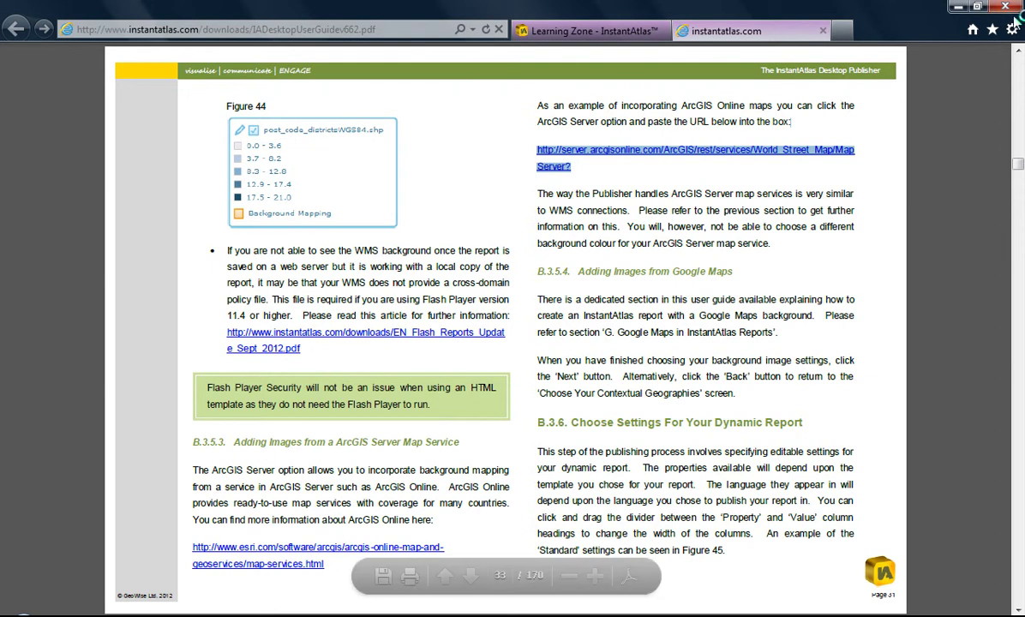
Paste the World_Street_Map URL as server address, using World Street Map layer and coordinate system 102100.
click(958, 10)
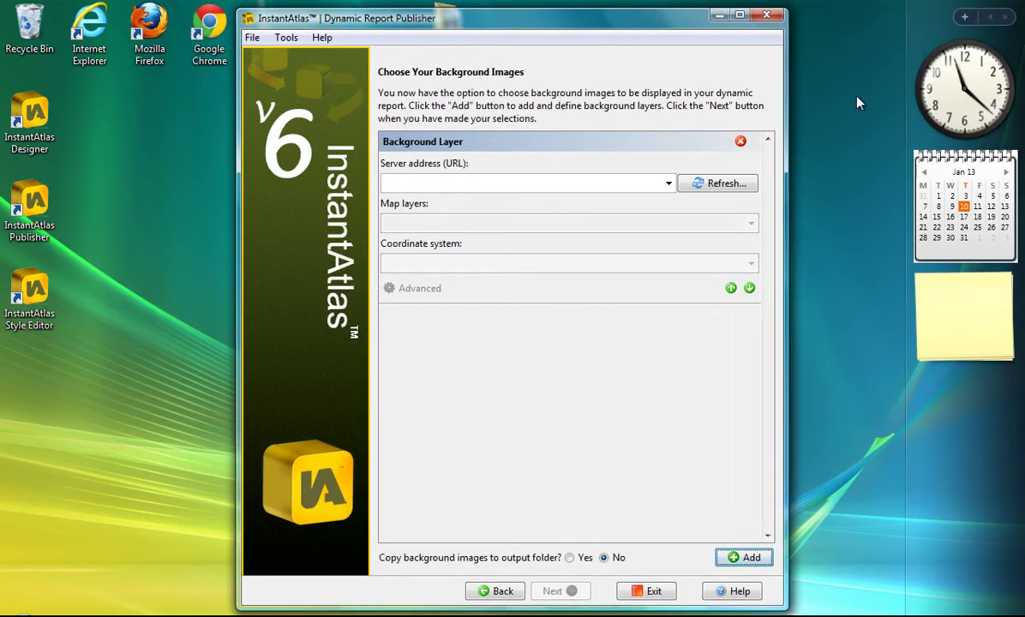
click(567, 185)
text(http://server.arcgisonline.com/ArcGIS/rest/services/World_Street_Map/MapServer?)
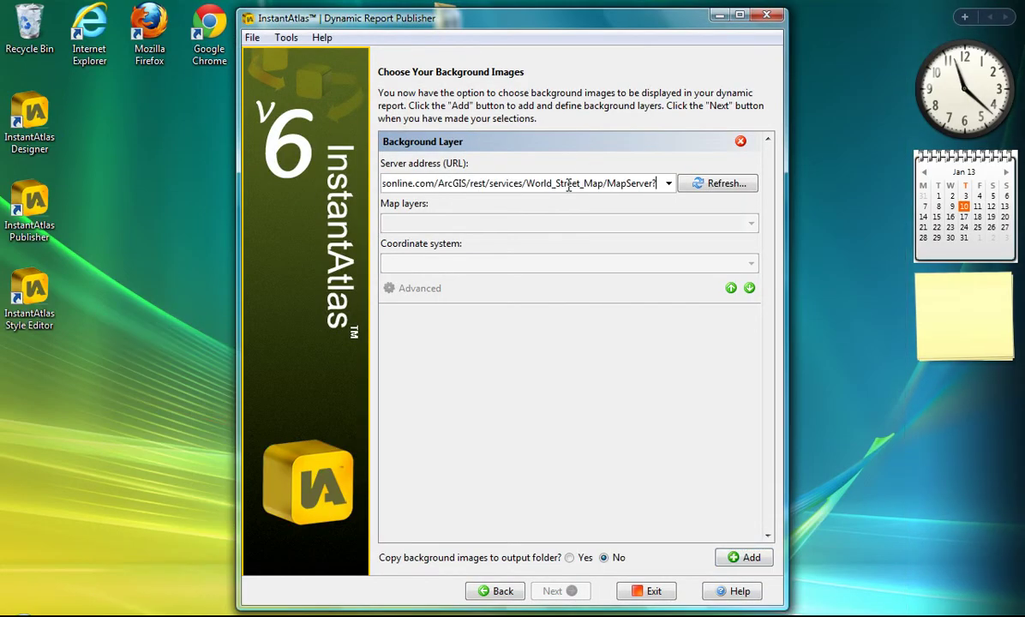
click(714, 185)
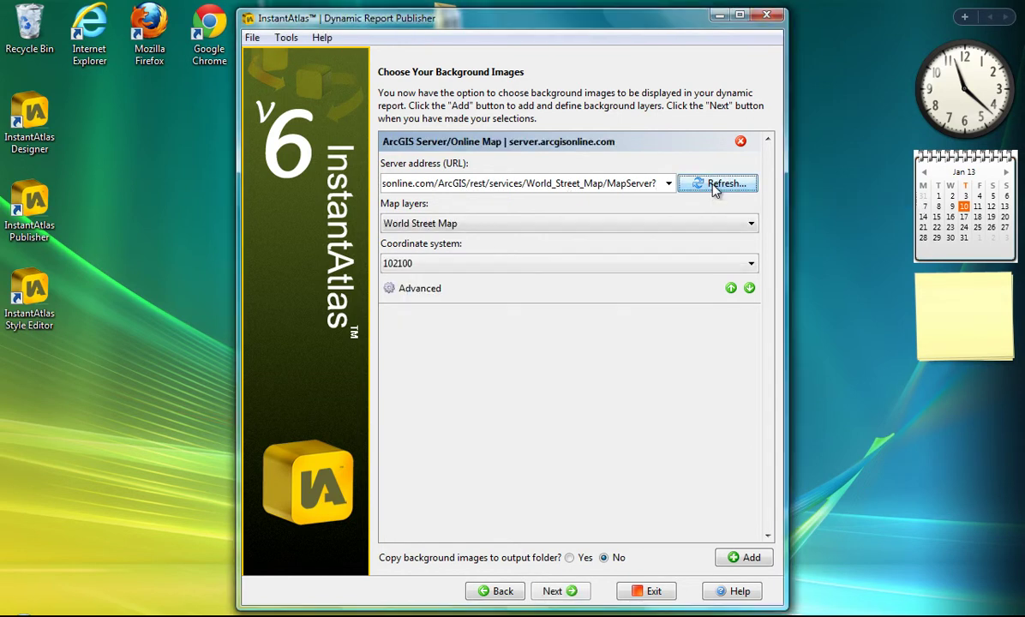
click(469, 224)
click(469, 224)
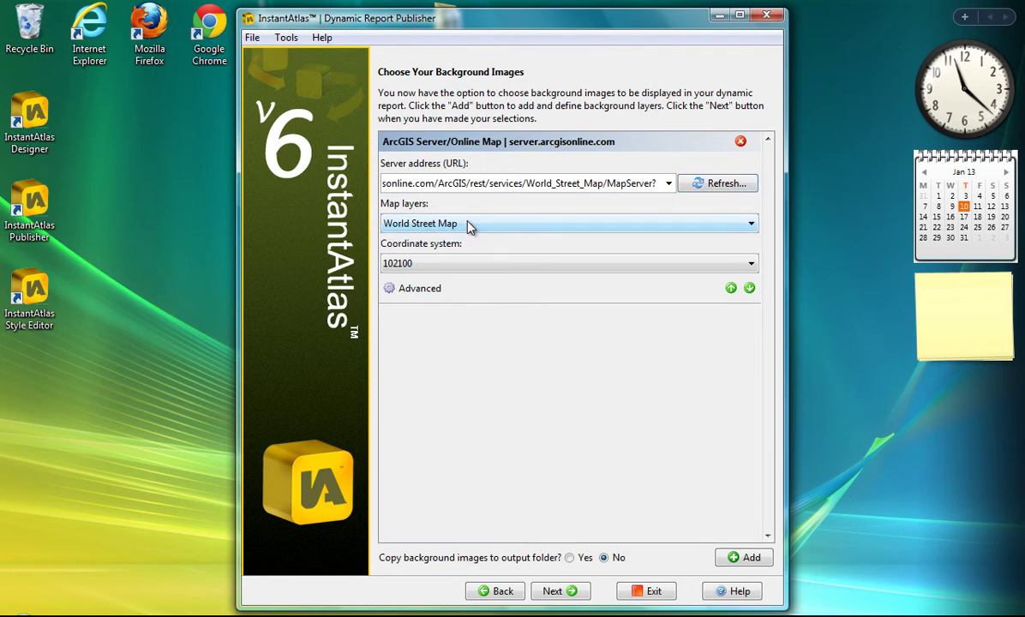
click(469, 265)
click(468, 265)
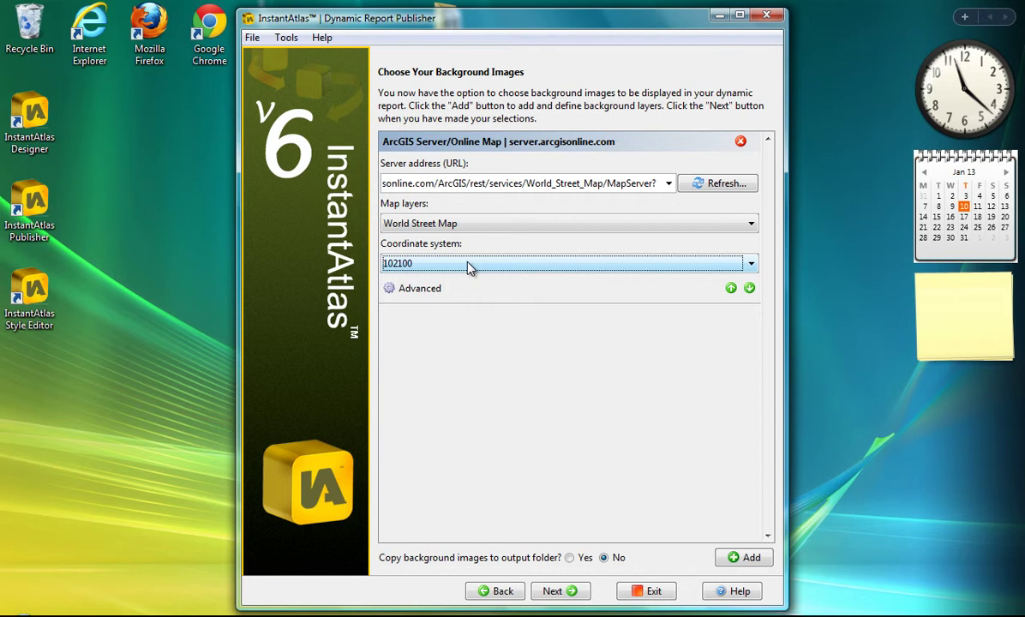
Keep Standard configuration and colour profile, and insert 'Demo' before 'Report' in the title.
click(581, 591)
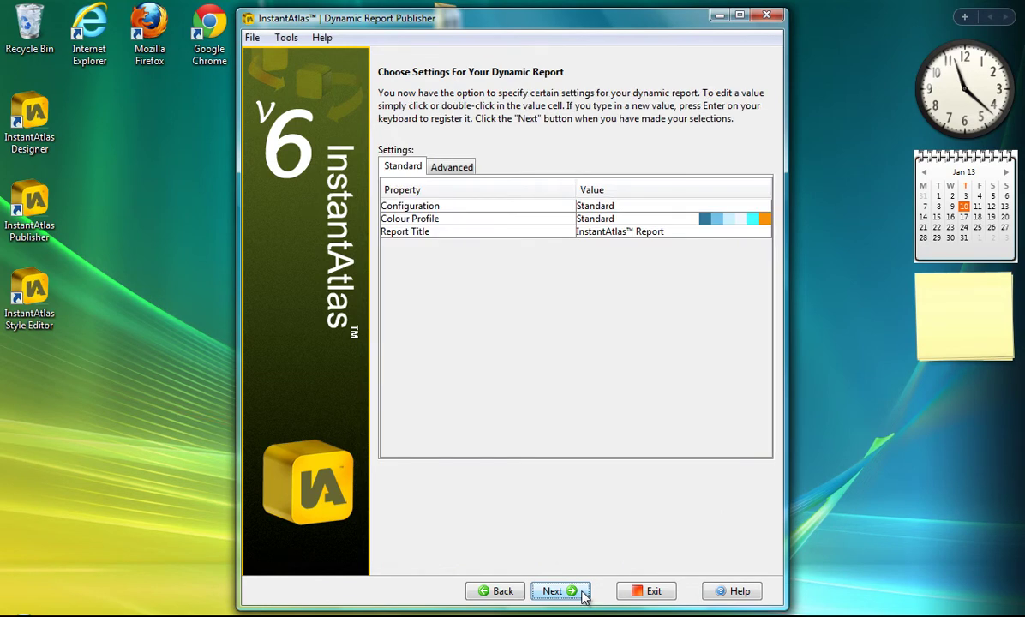
click(636, 206)
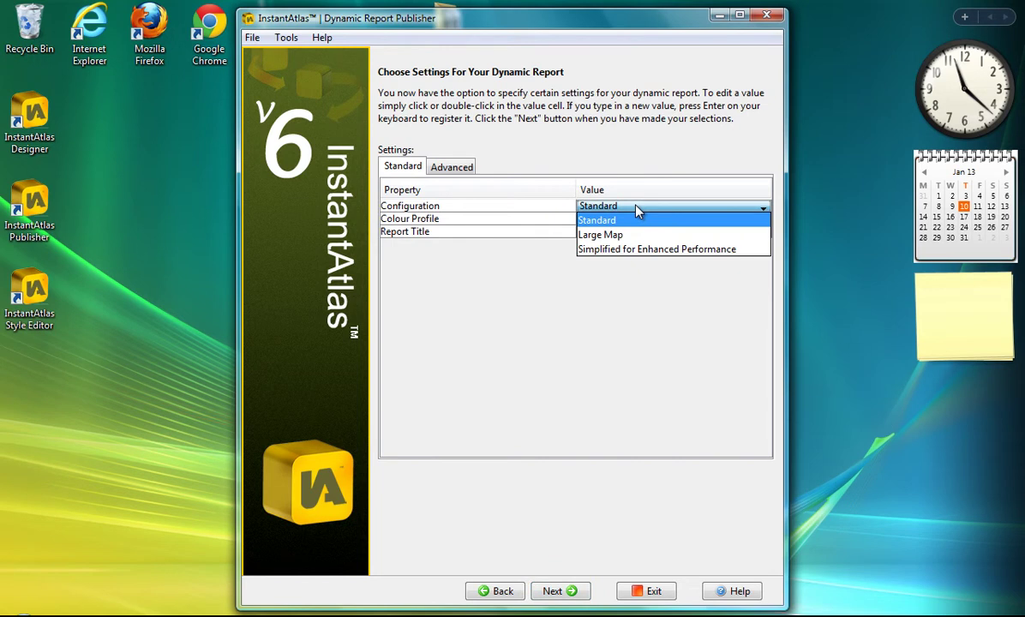
click(636, 206)
click(634, 219)
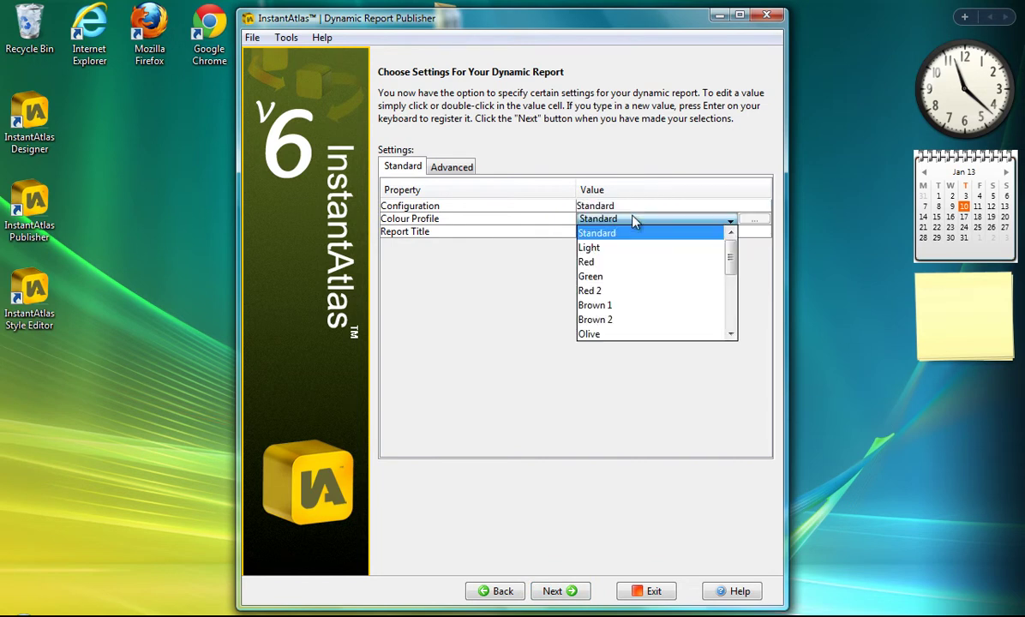
click(633, 219)
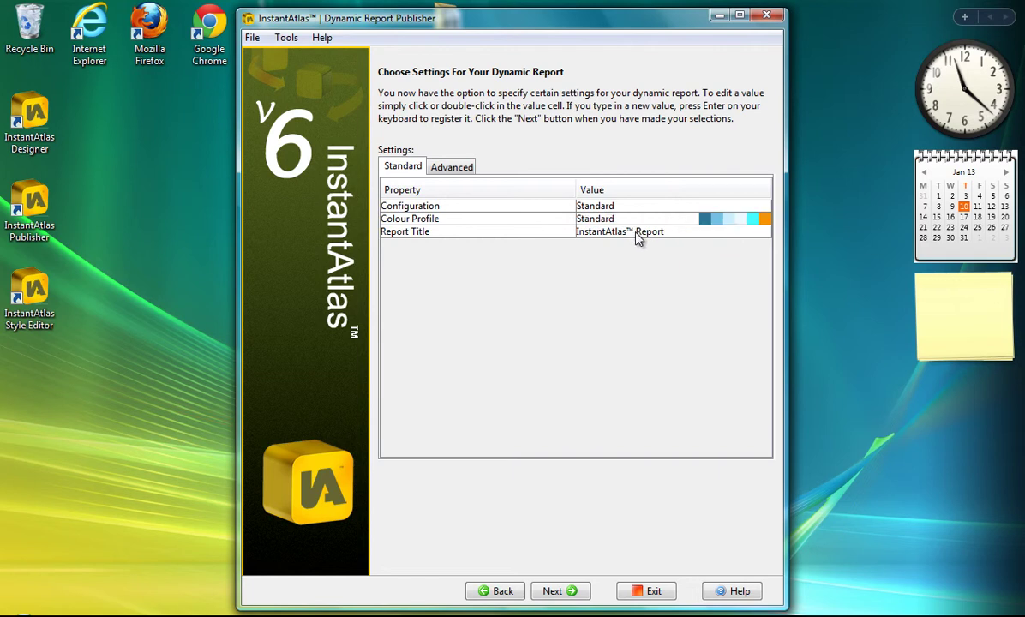
click(636, 233)
text(De)
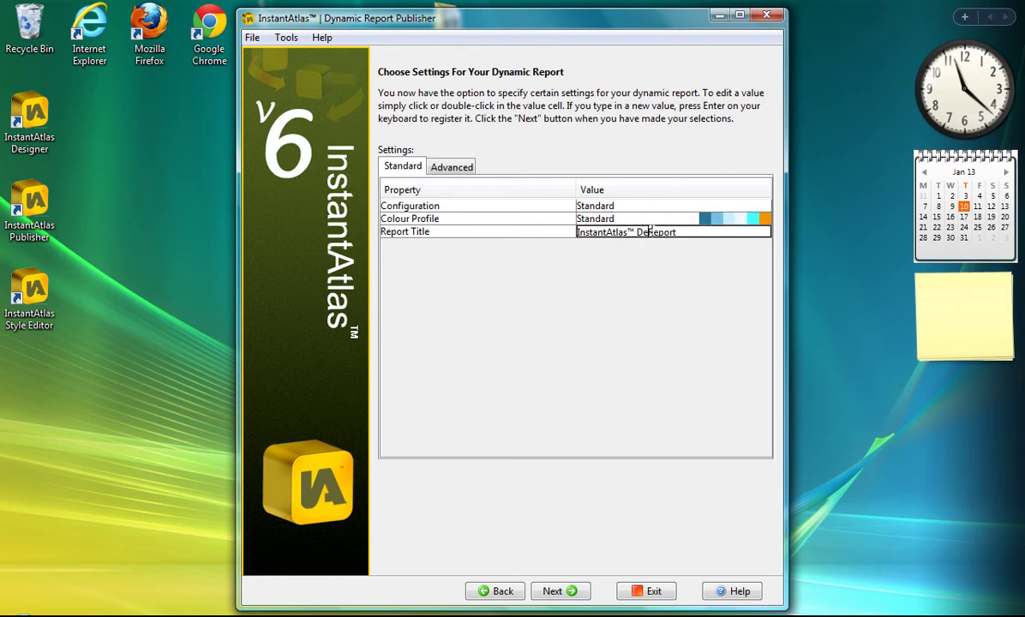
text(mo)
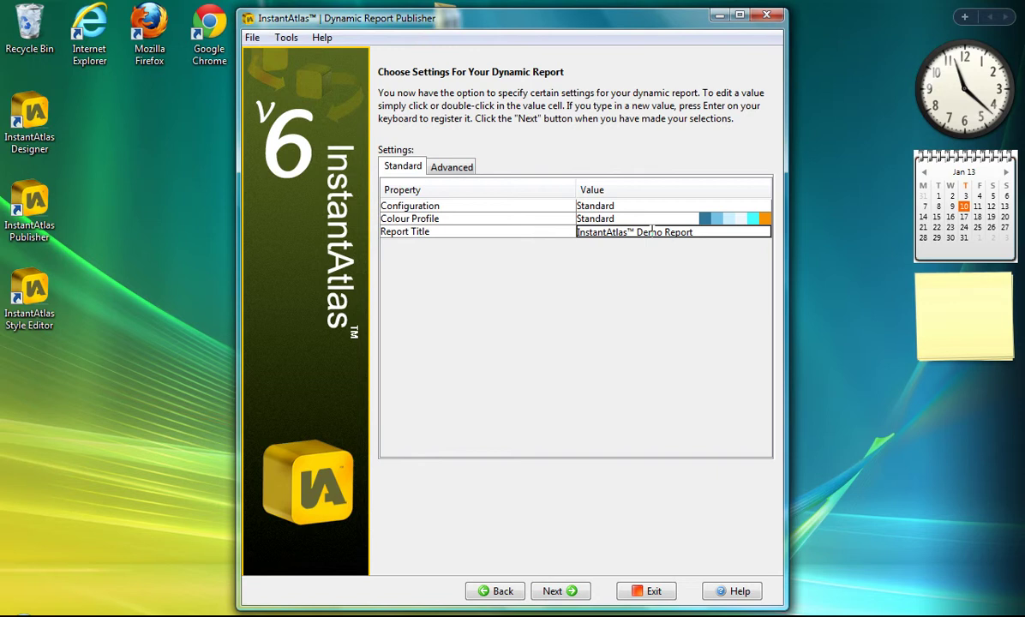
Publish the report to the Desktop's Dynamic Report folder.
click(558, 591)
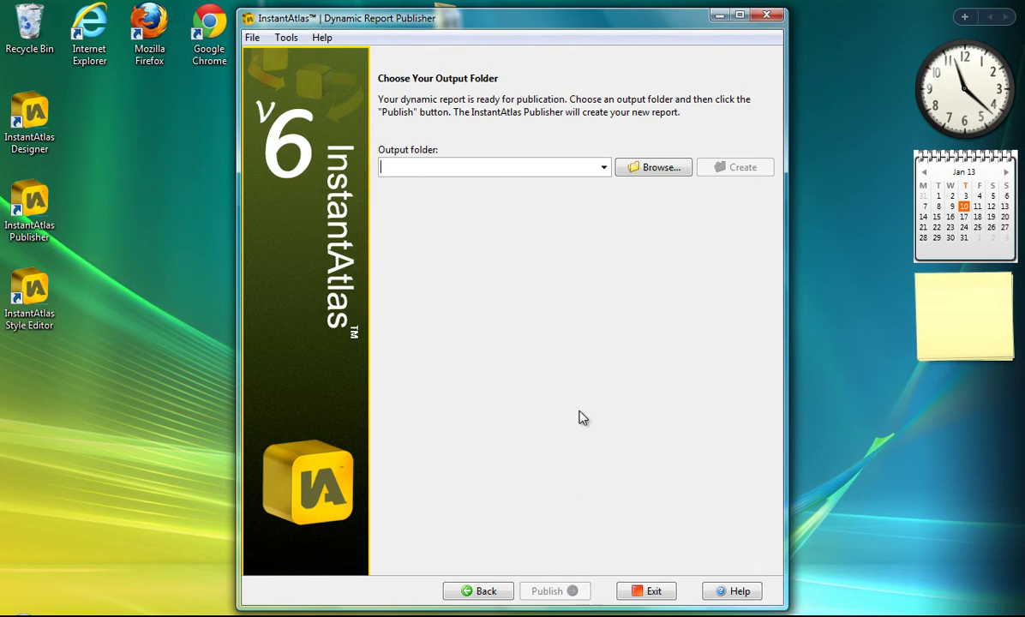
click(648, 170)
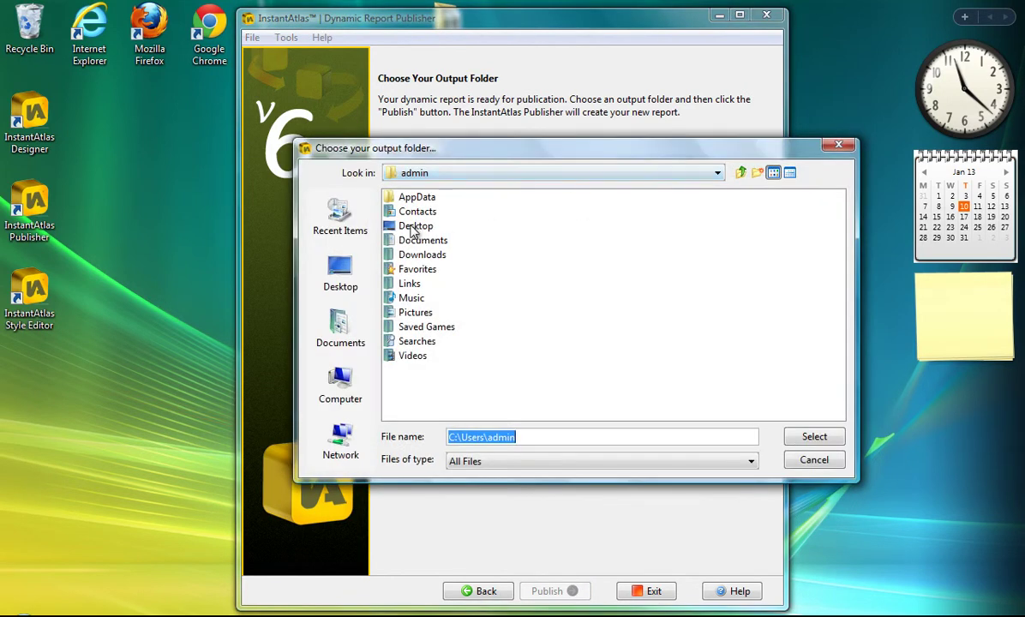
double_click(416, 226)
click(840, 437)
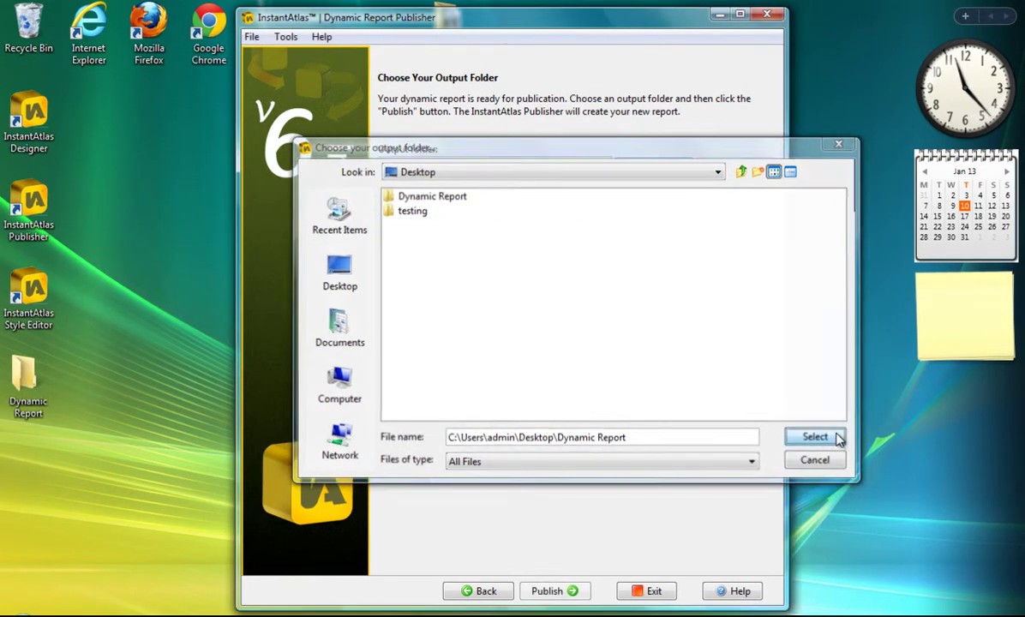
click(560, 593)
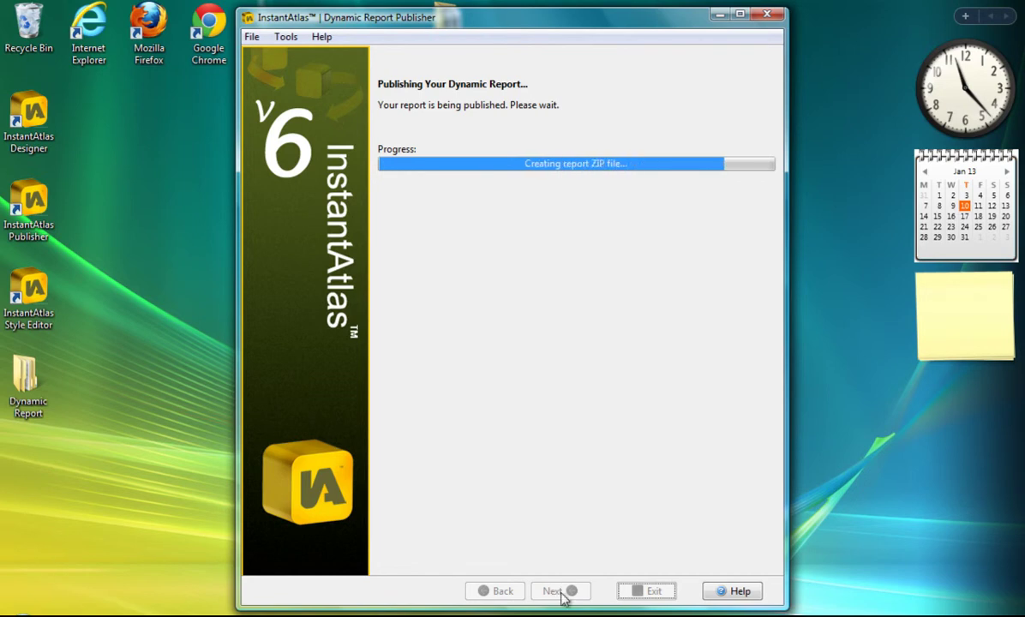
Unpack the report into the Dynamic Report folder and view it in the browser.
click(563, 144)
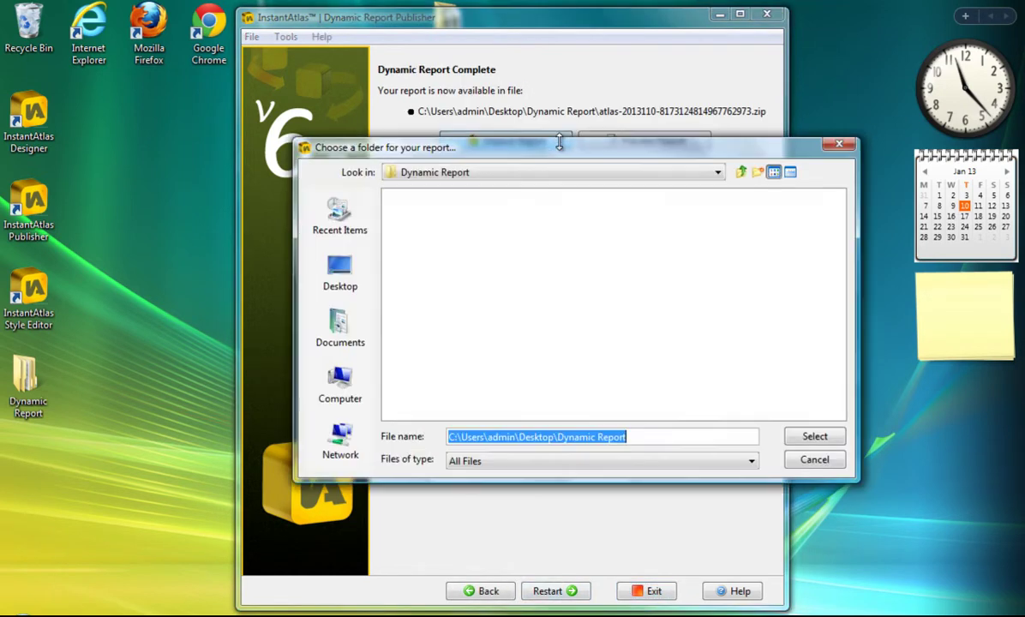
click(810, 439)
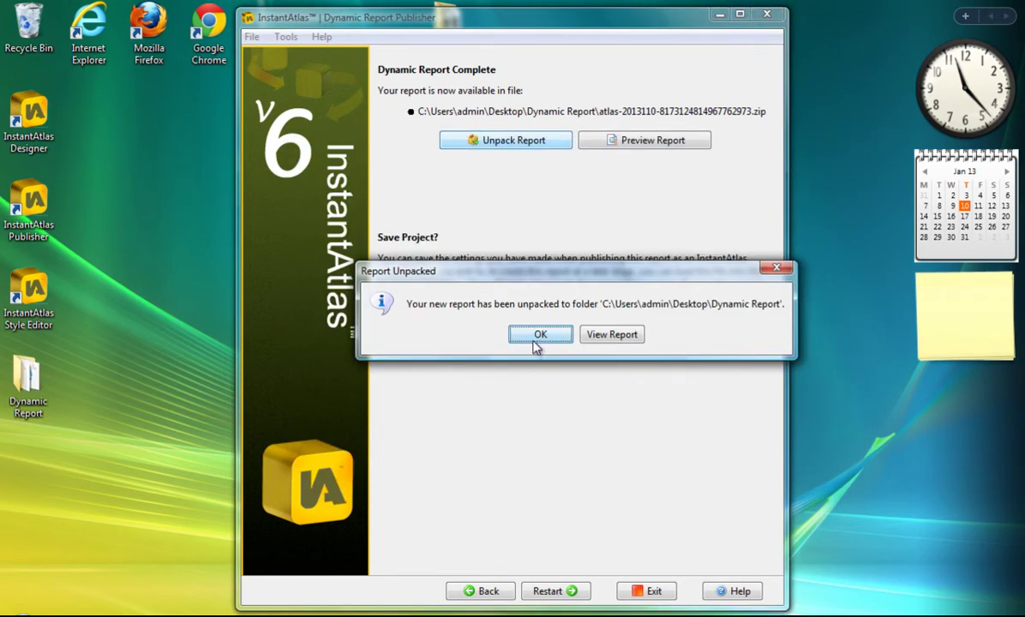
click(612, 335)
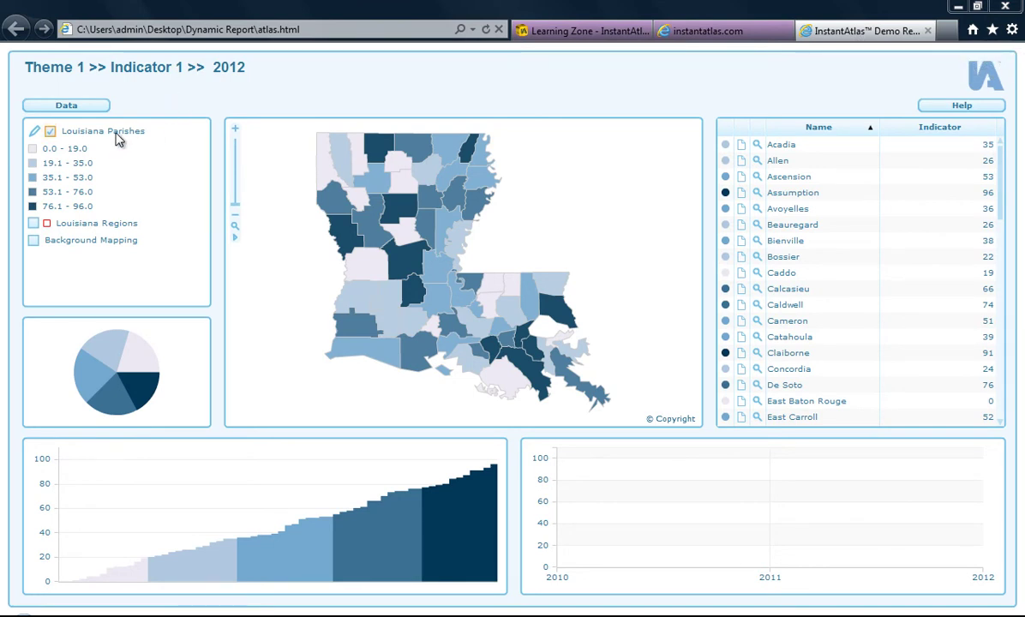
Turn on the Louisiana Regions and Background Mapping layers in the map legend.
click(34, 225)
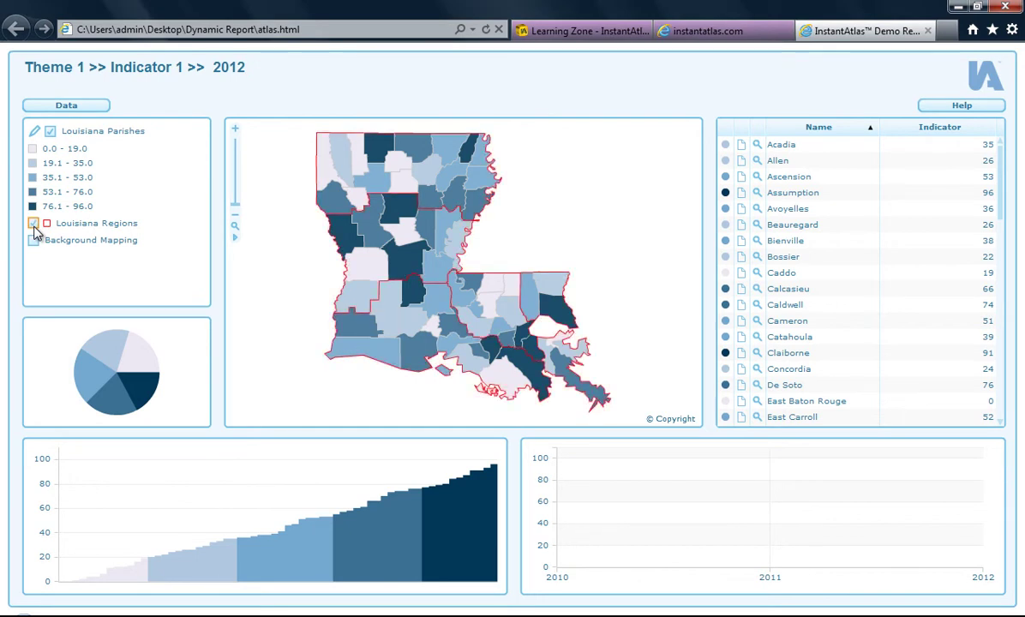
click(34, 242)
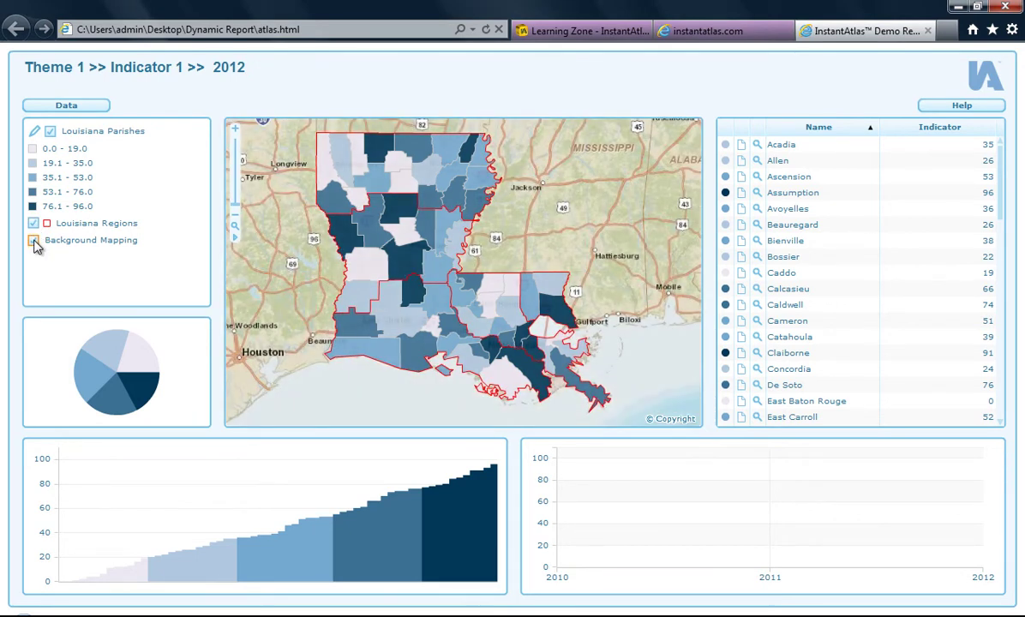